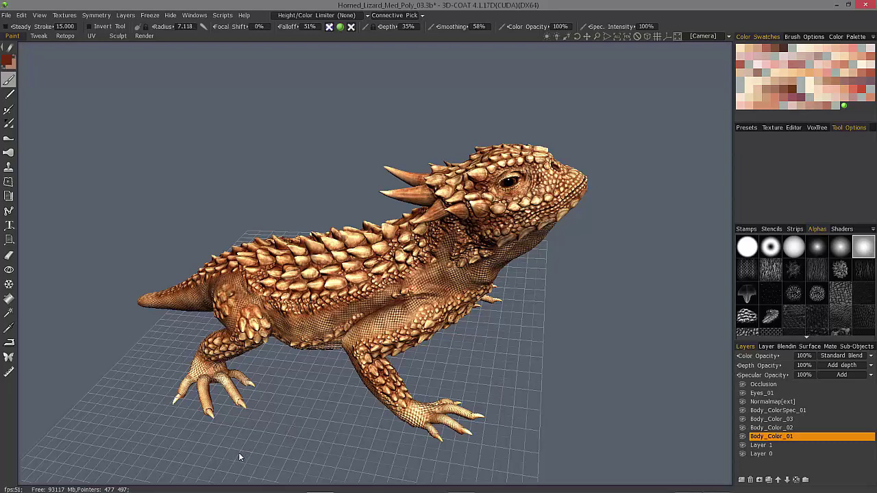
{"action": "left_click", "coordinate": [66, 16]}
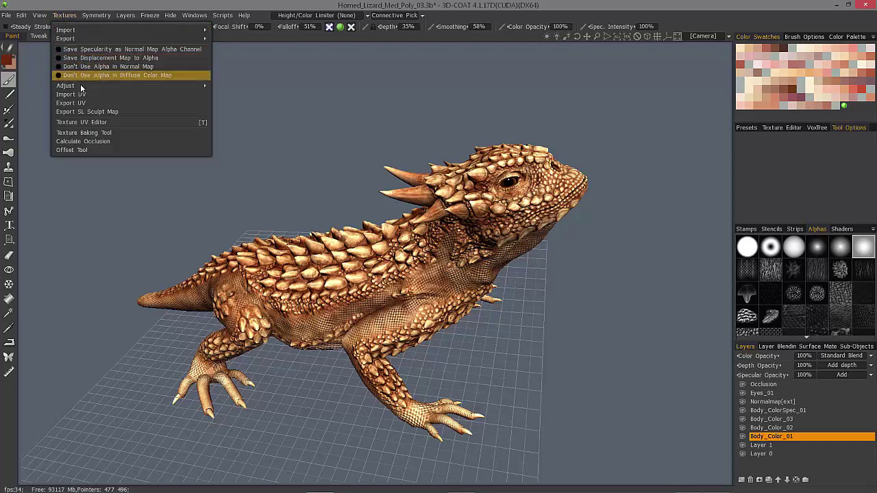
{"action": "mouse_move", "coordinate": [82, 87]}
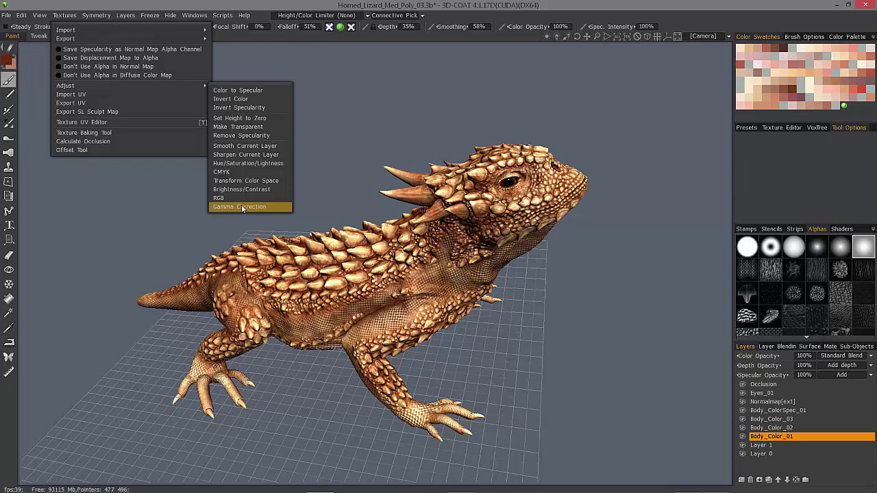
{"action": "key", "text": "Escape"}
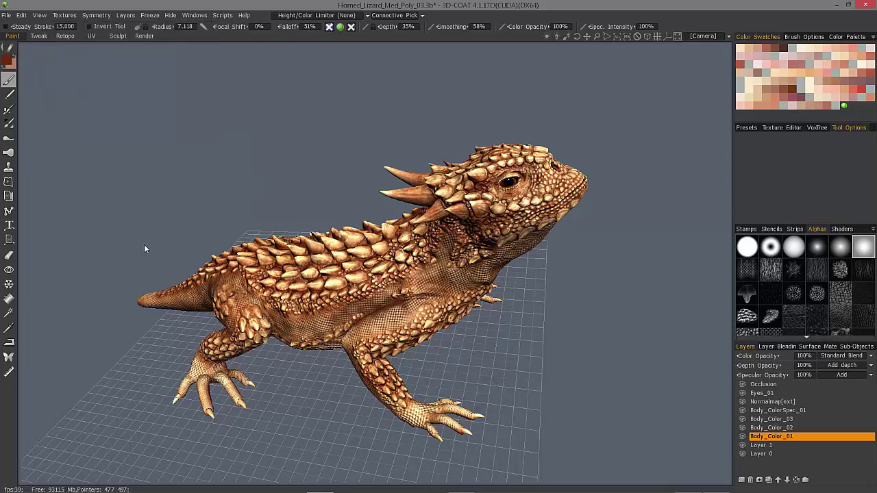
Switch to Photoshop, inspect the Hue/Saturation adjustment for the Body_Color_01 layer, cancel it, and return to 3D-Coat.
{"action": "key", "text": "alt+Tab"}
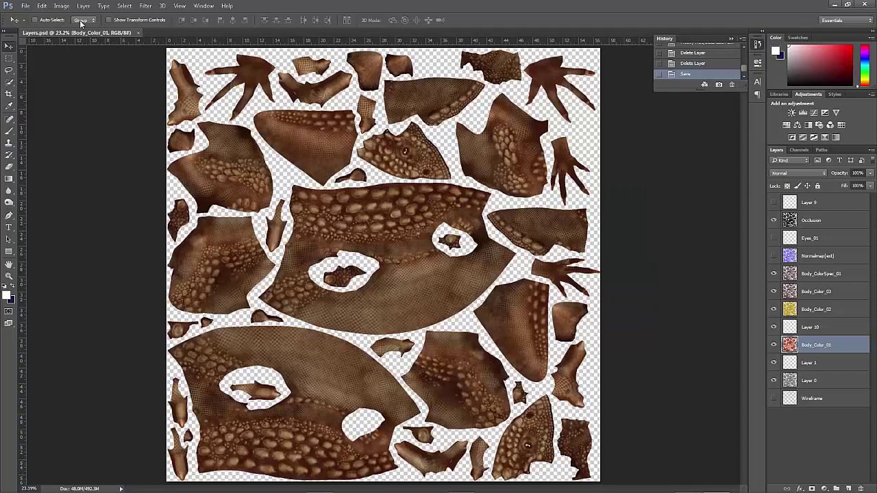
{"action": "left_click", "coordinate": [62, 5]}
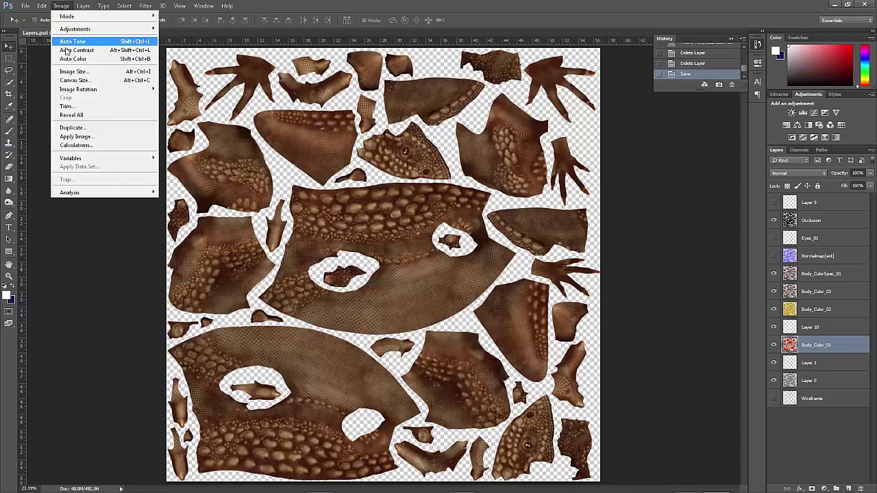
{"action": "mouse_move", "coordinate": [75, 29]}
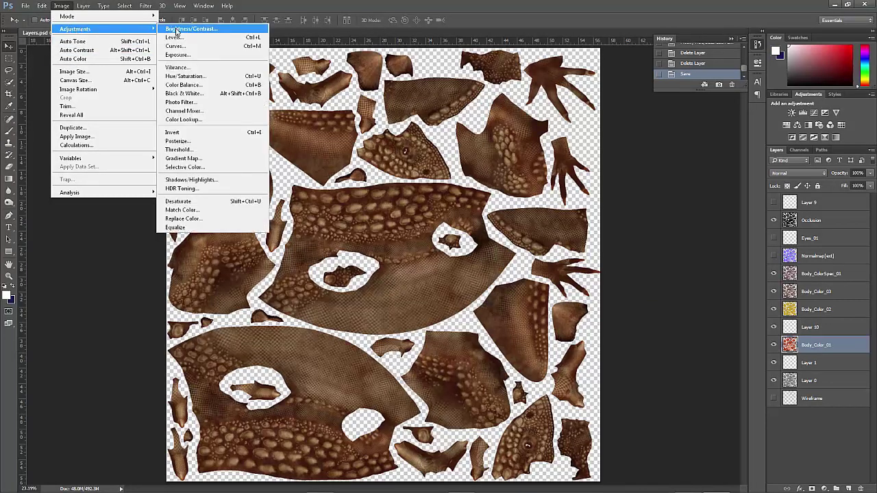
{"action": "left_click", "coordinate": [192, 77]}
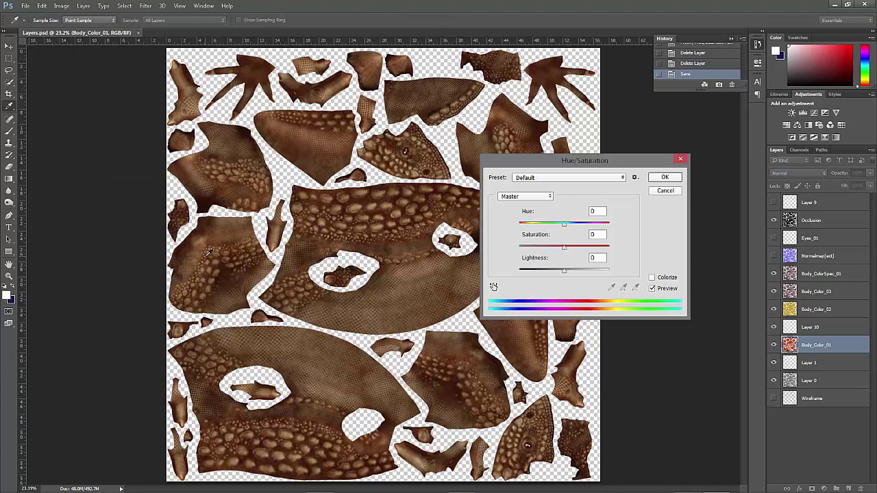
{"action": "left_click_drag", "start_coordinate": [613, 165], "coordinate": [235, 160]}
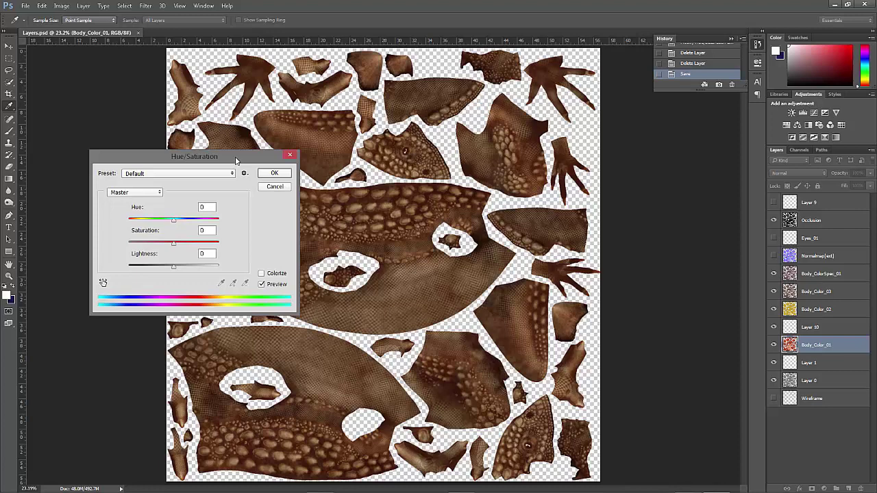
{"action": "left_click", "coordinate": [274, 187]}
{"action": "key", "text": "alt"}
{"action": "key", "text": "alt+Tab"}
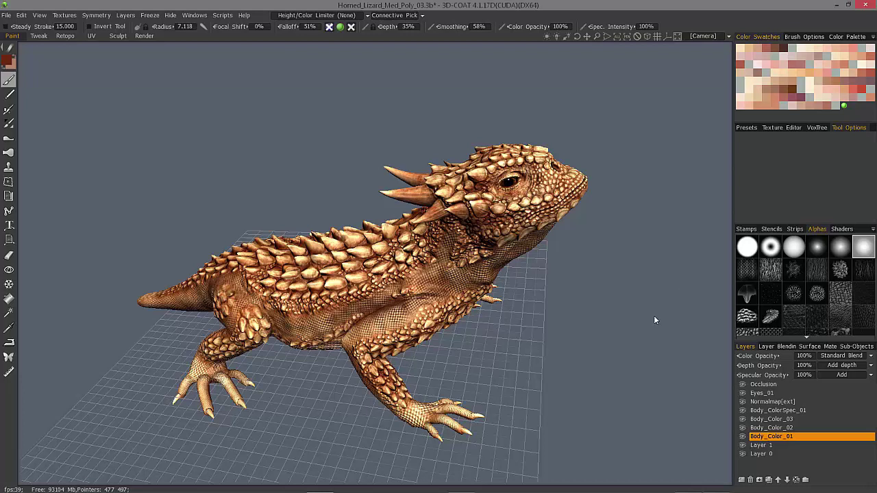
Preview the Hue/Saturation/Lightness adjustment on the Body_Color_01 layer clear of the lizard model, and cancel it.
{"action": "left_click", "coordinate": [64, 16]}
{"action": "mouse_move", "coordinate": [77, 85]}
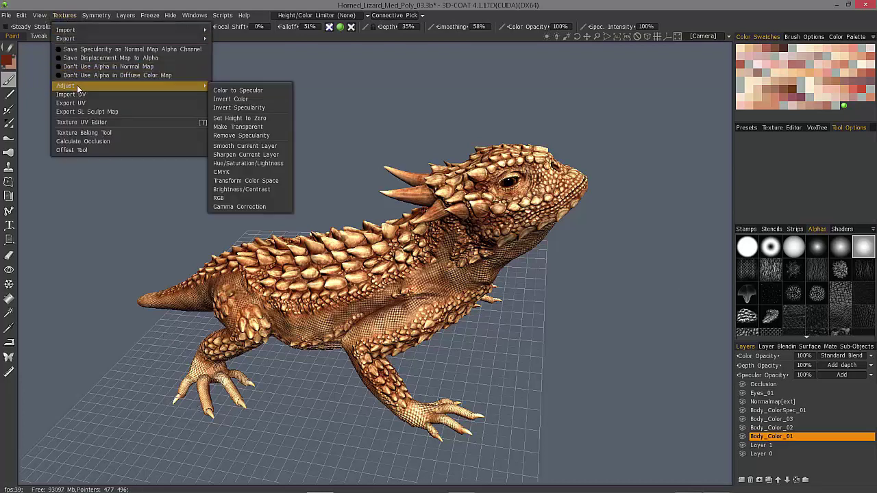
{"action": "left_click", "coordinate": [243, 164]}
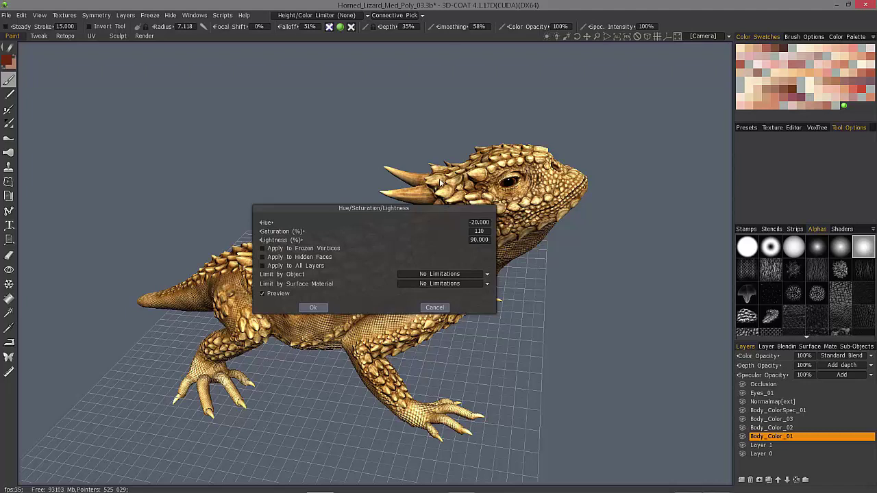
{"action": "left_click_drag", "start_coordinate": [366, 209], "coordinate": [176, 67]}
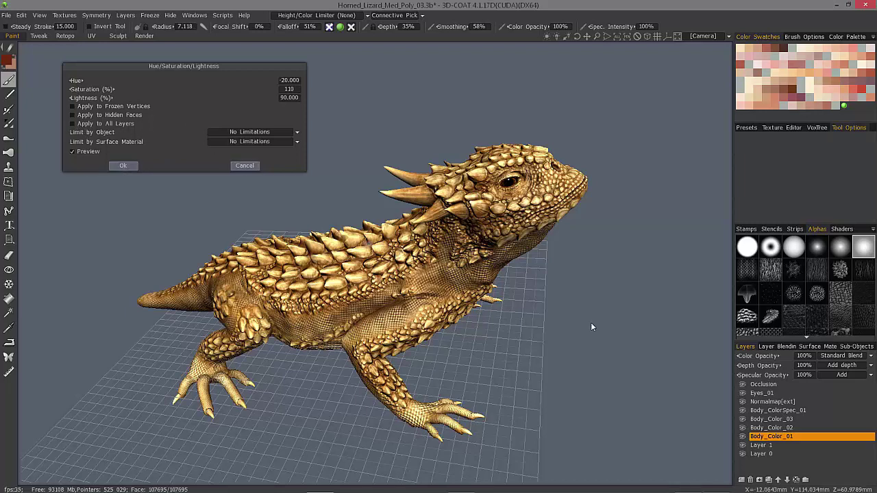
{"action": "left_click", "coordinate": [252, 167]}
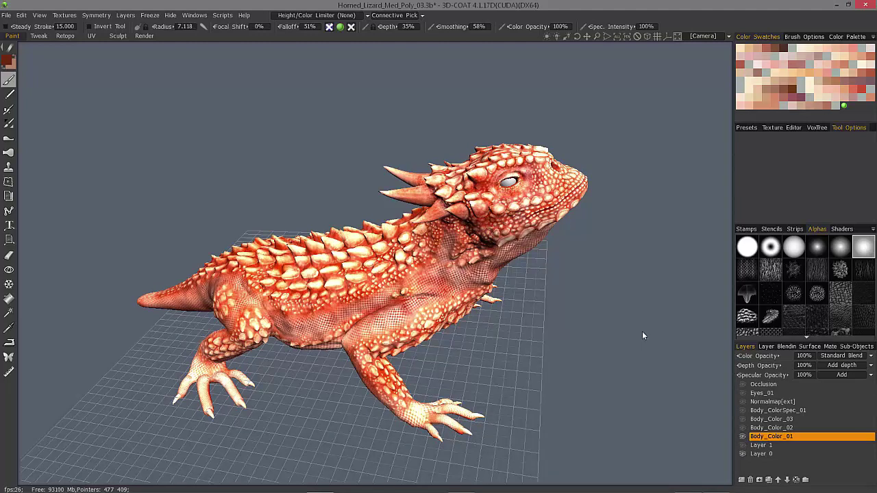
Activate the color picking tool and display the Color Palette as an enlarged Triangular color wheel.
{"action": "left_click", "coordinate": [8, 327]}
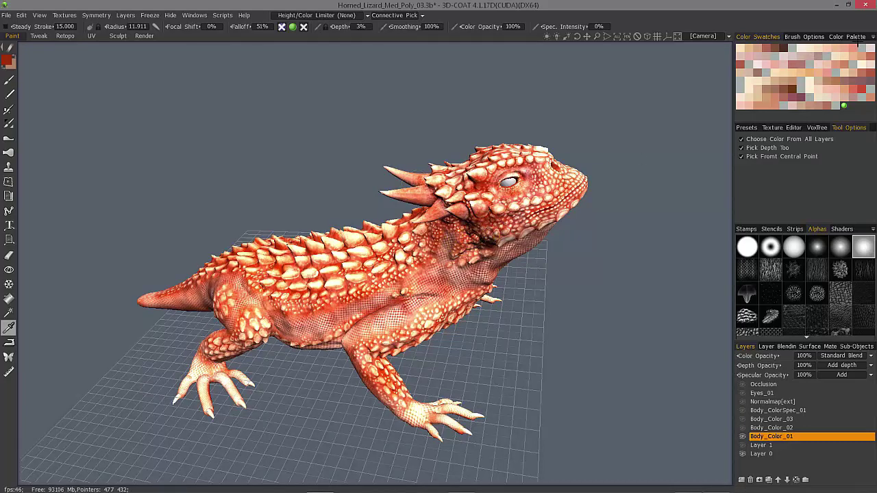
{"action": "left_click", "coordinate": [872, 38]}
{"action": "left_click", "coordinate": [854, 39]}
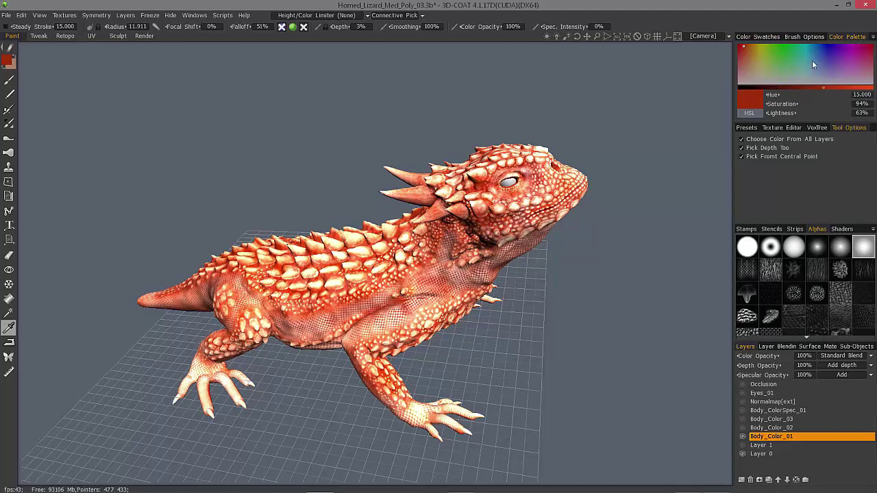
{"action": "left_click", "coordinate": [873, 38]}
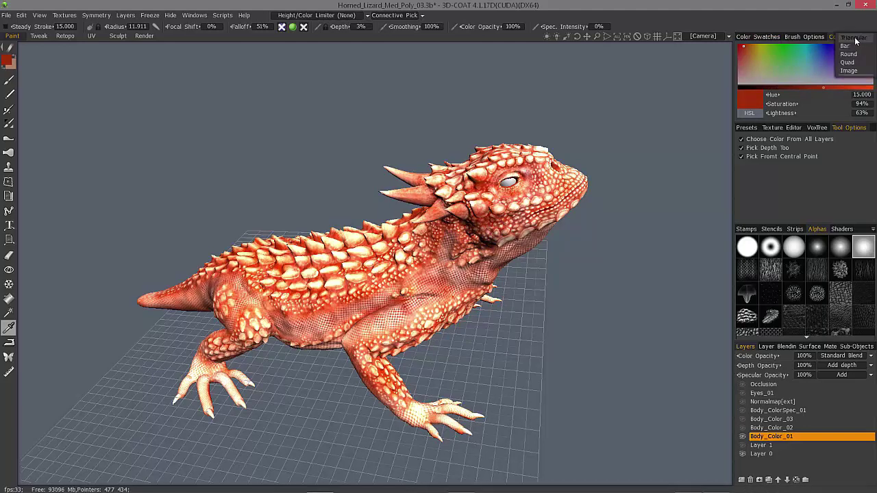
{"action": "left_click", "coordinate": [854, 38]}
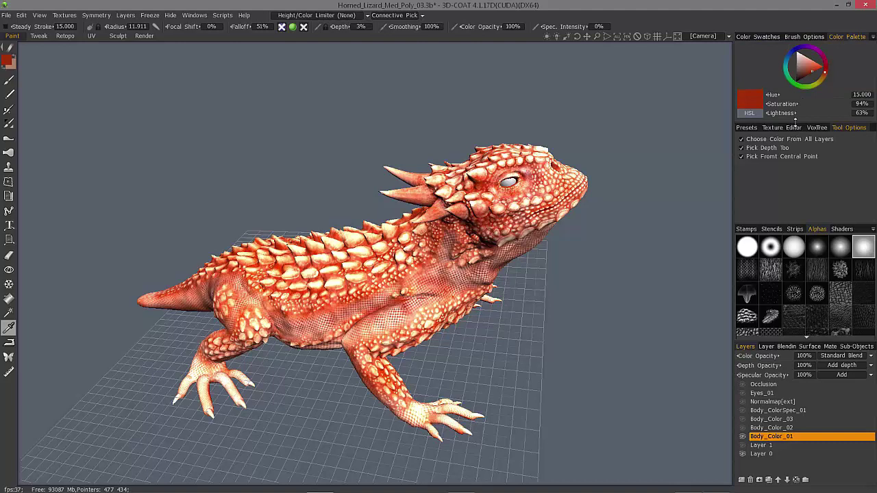
{"action": "left_click_drag", "start_coordinate": [797, 122], "coordinate": [807, 168]}
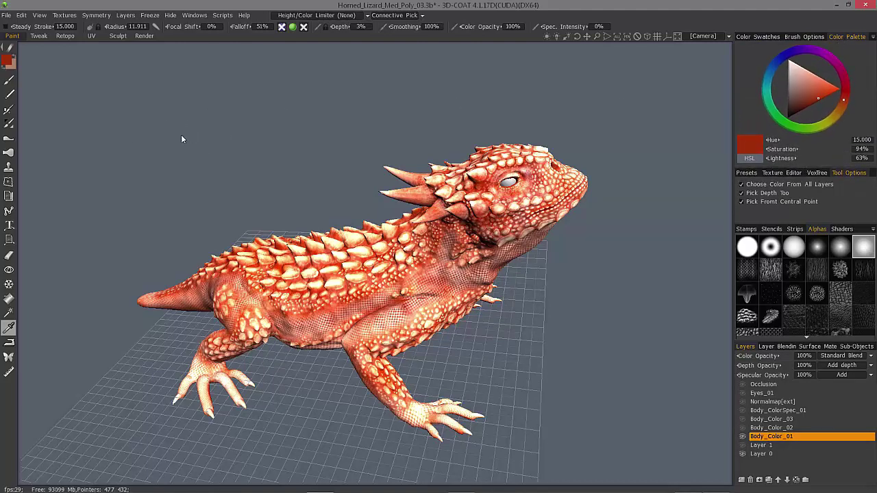
Start a Hue/Saturation/Lightness adjustment on Body_Color_01 and compare the model with the preview off and on.
{"action": "left_click", "coordinate": [65, 15]}
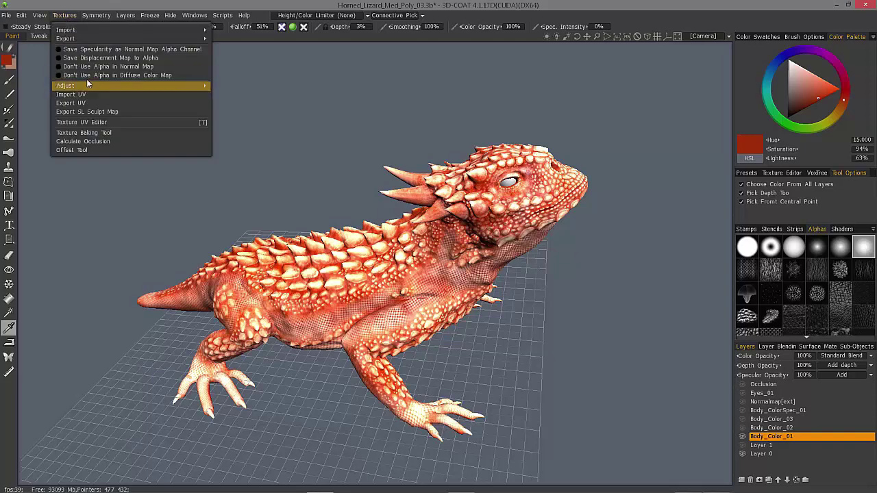
{"action": "mouse_move", "coordinate": [88, 82]}
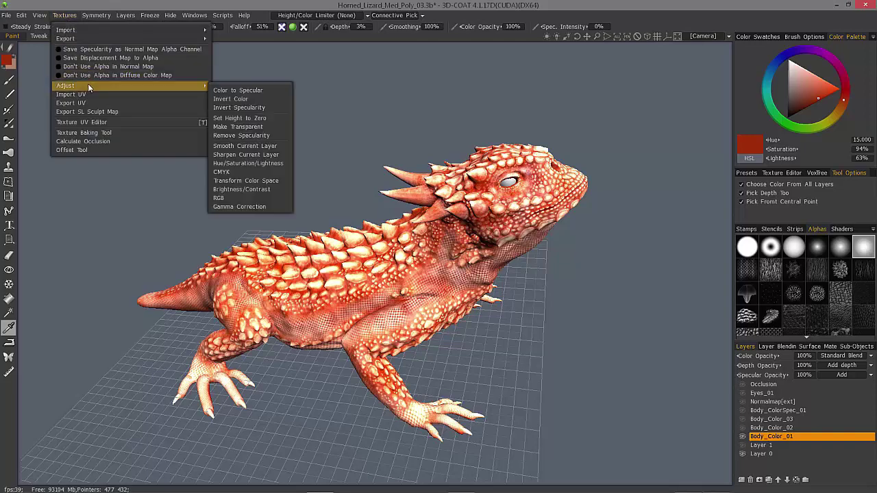
{"action": "left_click", "coordinate": [235, 164]}
{"action": "left_click_drag", "start_coordinate": [370, 208], "coordinate": [595, 54]}
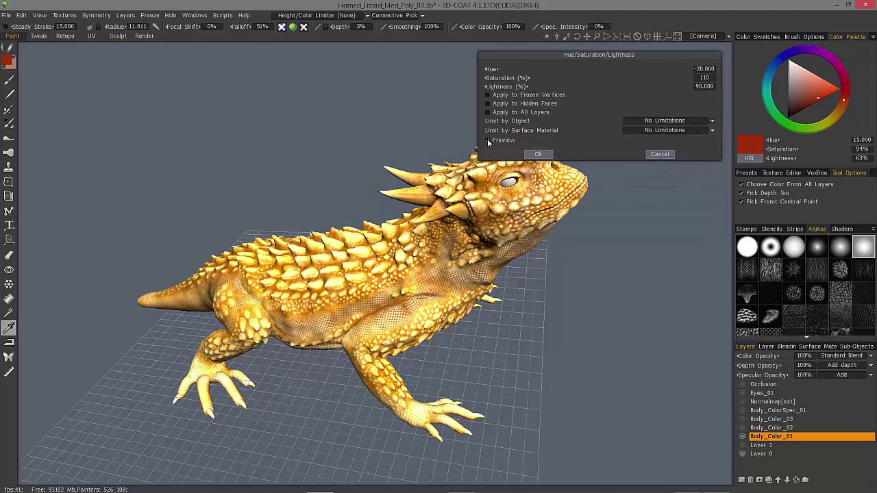
{"action": "left_click", "coordinate": [491, 141]}
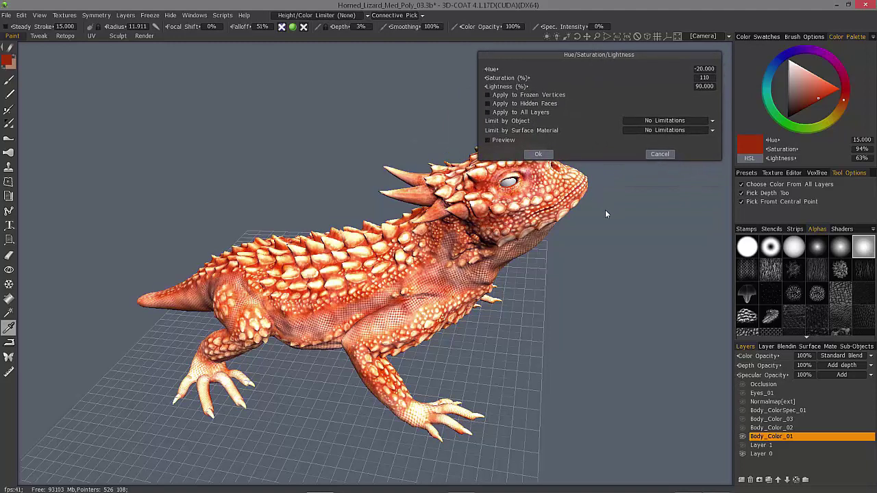
{"action": "left_click", "coordinate": [488, 140]}
Neutralize the adjustment by setting hue to 0, saturation to 100% and lightness to 100%.
{"action": "left_click", "coordinate": [709, 71]}
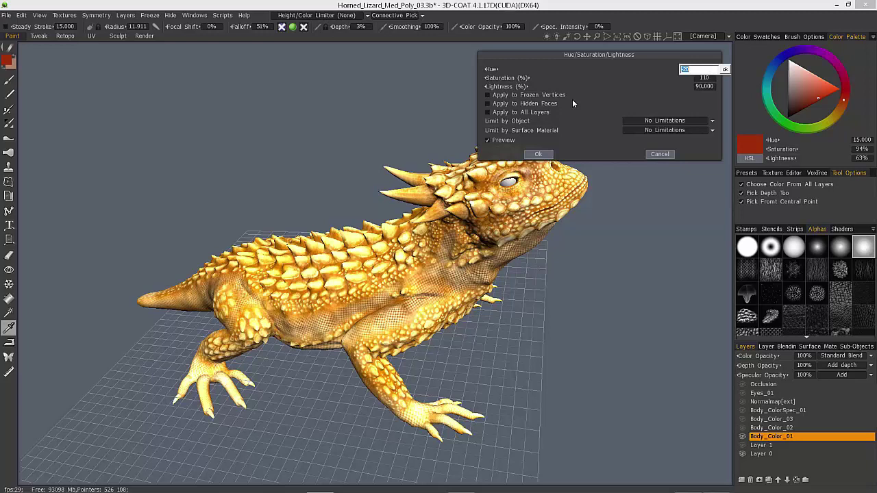
{"action": "type", "text": "0"}
{"action": "key", "text": "Return"}
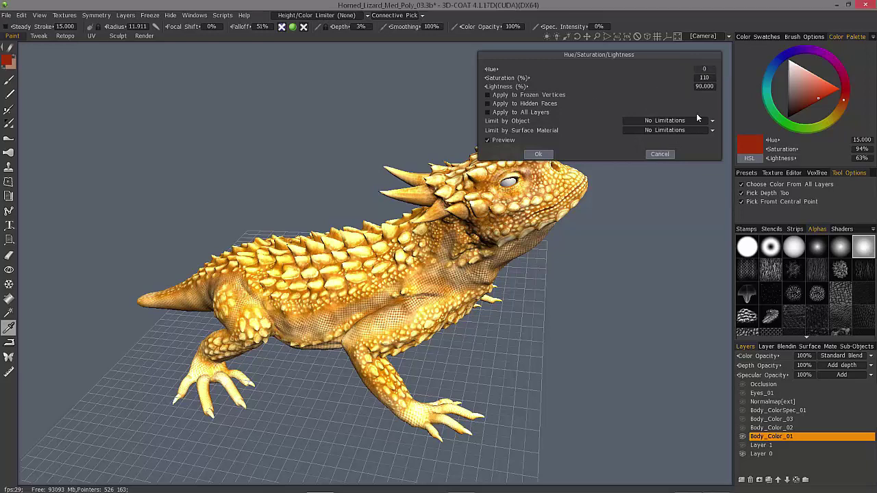
{"action": "left_click", "coordinate": [705, 78]}
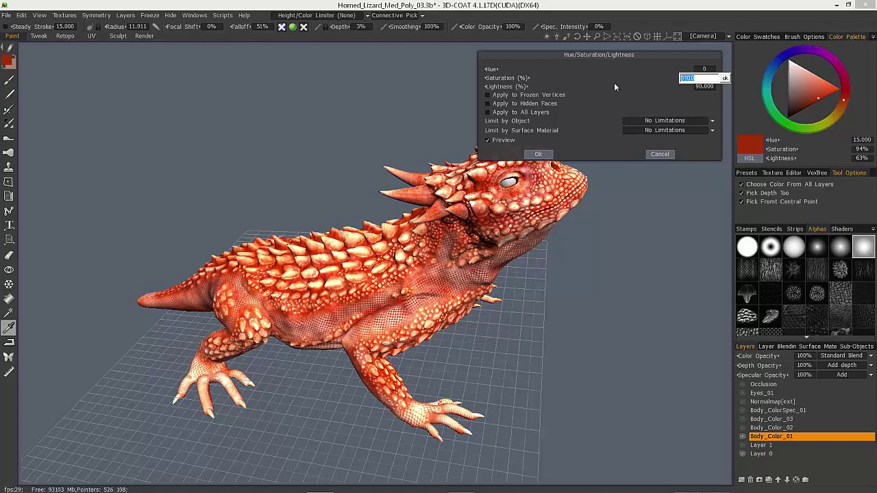
{"action": "type", "text": "100"}
{"action": "key", "text": "Return"}
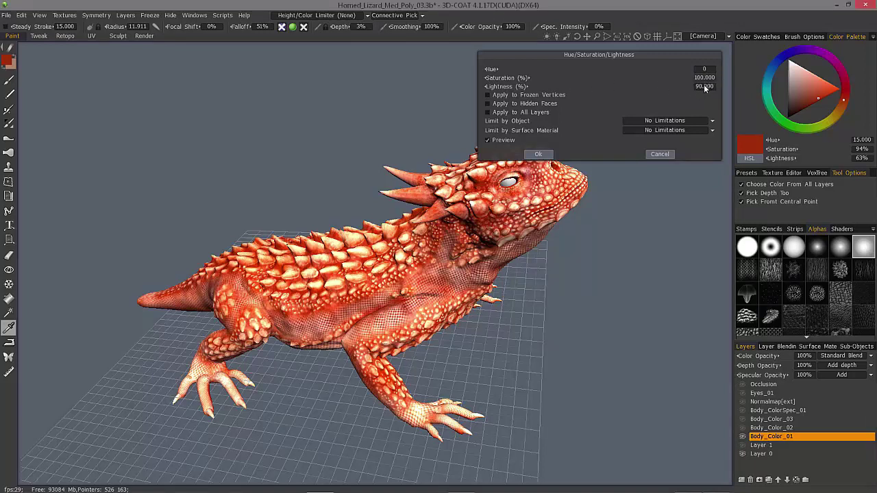
{"action": "left_click", "coordinate": [706, 87]}
{"action": "type", "text": "100"}
{"action": "key", "text": "Return"}
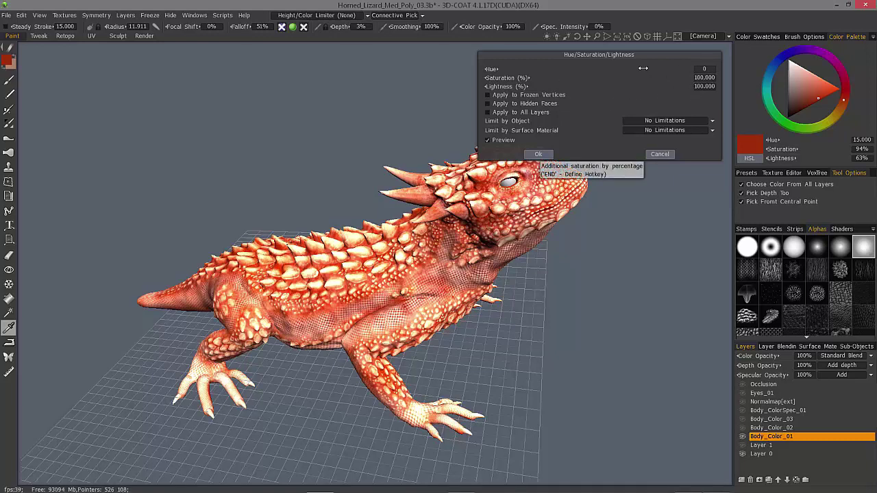
Try raising the hue shift to its 180 maximum on the lizard's body color, and reset it to 0.
{"action": "right_click_drag", "start_coordinate": [561, 240], "coordinate": [662, 164]}
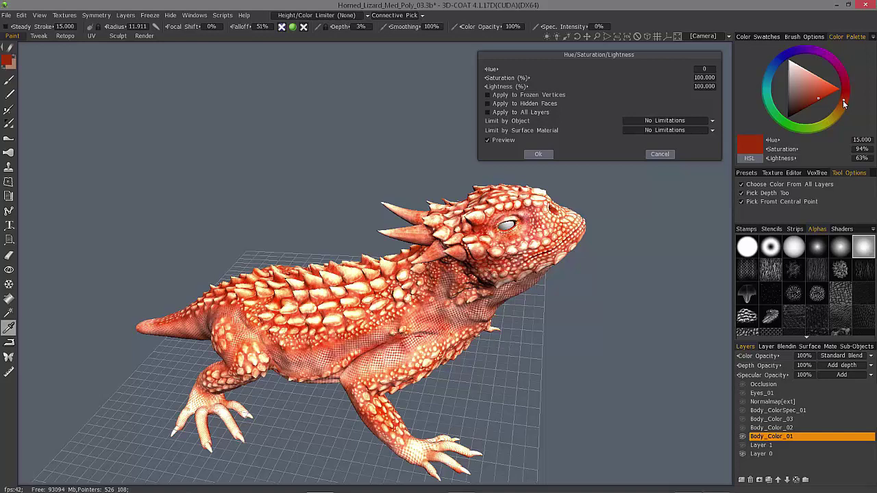
{"action": "left_click_drag", "start_coordinate": [589, 70], "coordinate": [865, 77]}
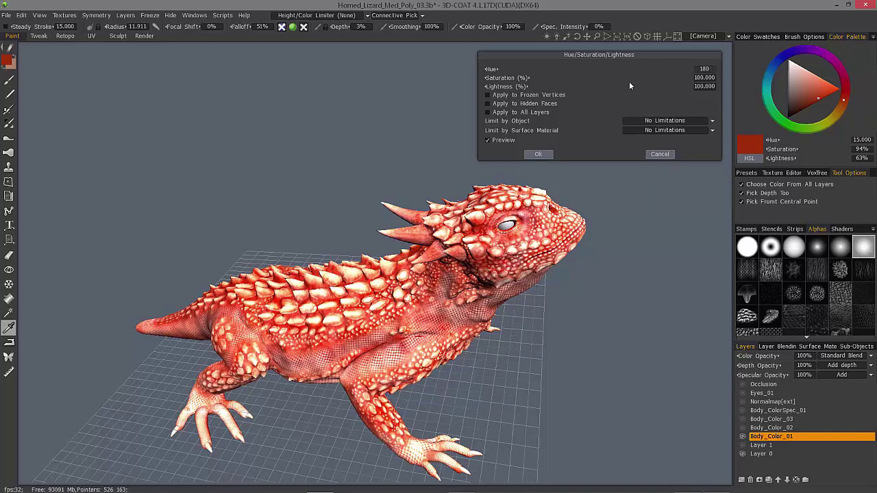
{"action": "left_click", "coordinate": [706, 68]}
{"action": "type", "text": "0"}
{"action": "key", "text": "Return"}
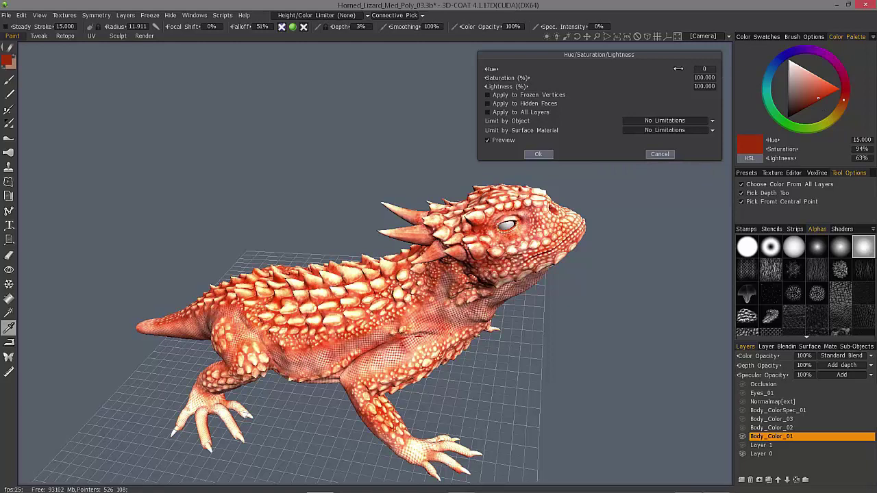
Try lowering the hue shift to -180 on the lizard's body color, and reset it to 0.
{"action": "left_click_drag", "start_coordinate": [680, 68], "coordinate": [193, 78]}
{"action": "left_click_drag", "start_coordinate": [182, 167], "coordinate": [182, 168]}
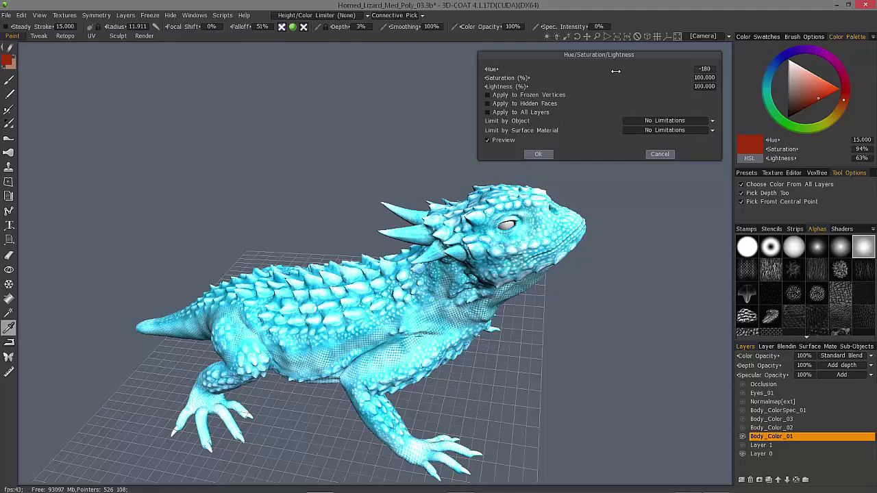
{"action": "left_click", "coordinate": [706, 69]}
{"action": "type", "text": "0"}
{"action": "key", "text": "Return"}
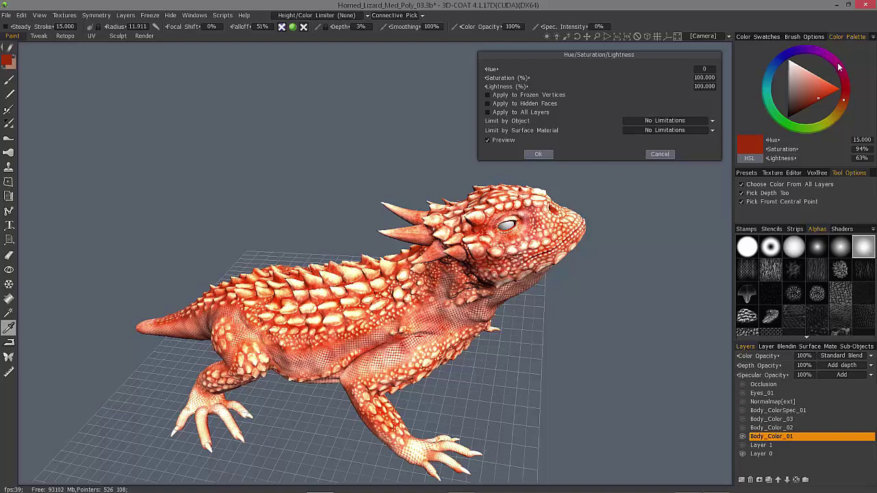
Try hue shifts of 25 and -90 on the lizard's body color.
{"action": "left_click", "coordinate": [704, 69]}
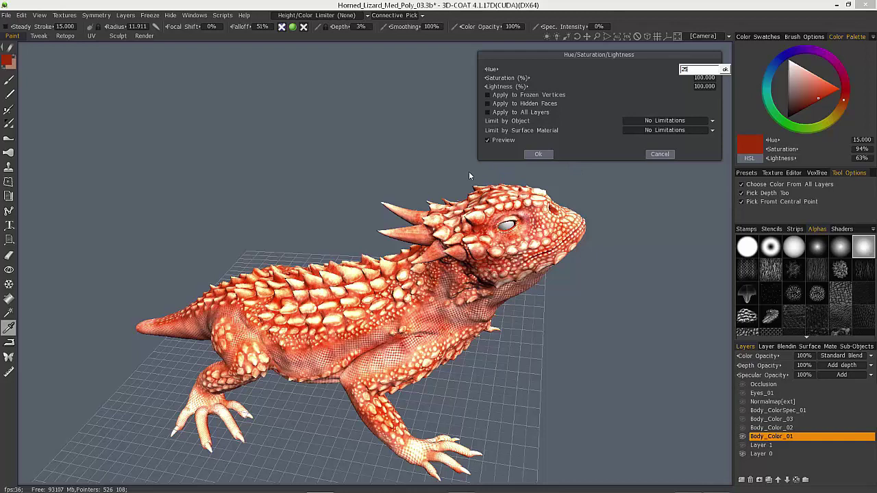
{"action": "key", "text": "Return"}
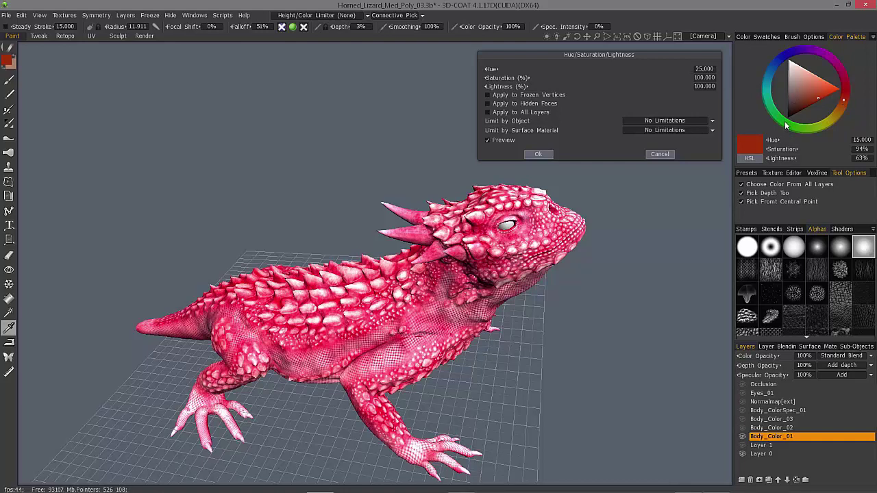
{"action": "left_click", "coordinate": [706, 69]}
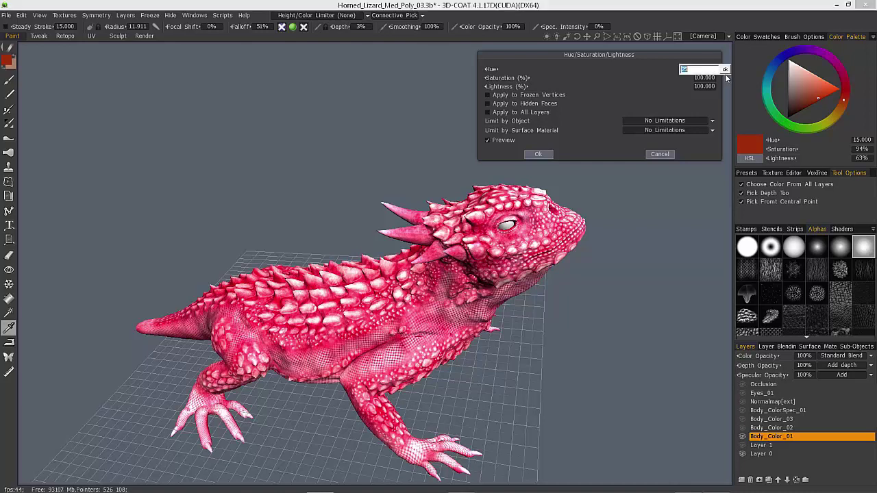
{"action": "type", "text": "-90"}
{"action": "key", "text": "Return"}
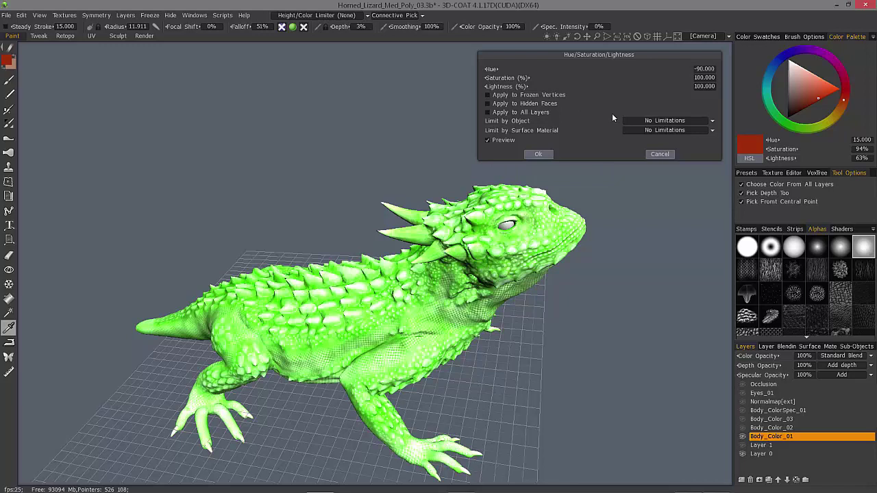
Set the hue shift of the Body_Color_01 adjustment to -15.
{"action": "left_click", "coordinate": [706, 70]}
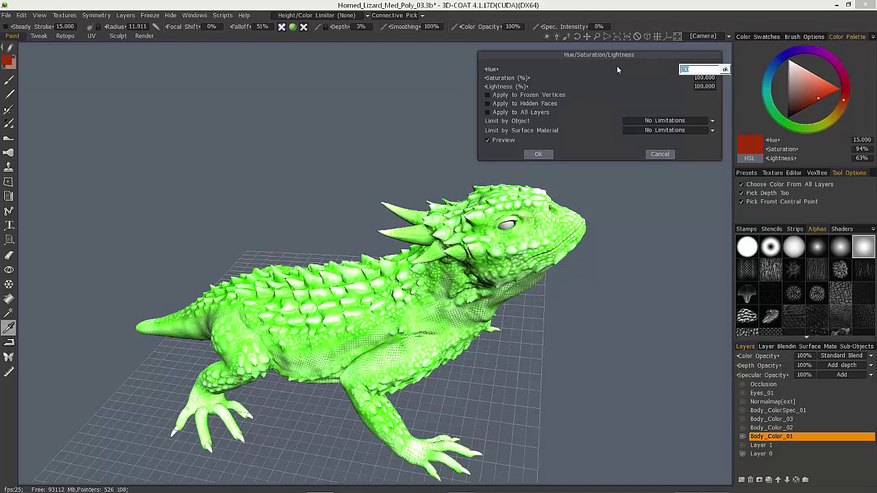
{"action": "key", "text": "BackSpace"}
{"action": "type", "text": "-15"}
{"action": "key", "text": "Return"}
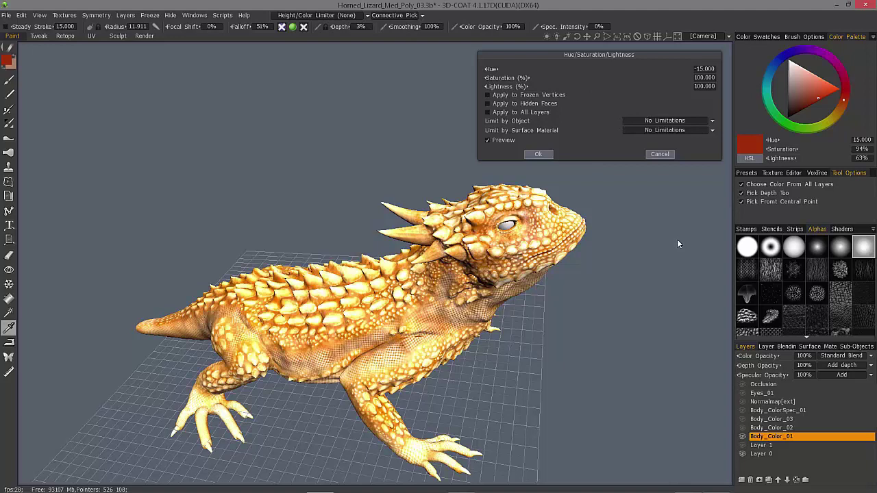
Set the body color's saturation to 120% and its lightness to 90%.
{"action": "left_click", "coordinate": [699, 78]}
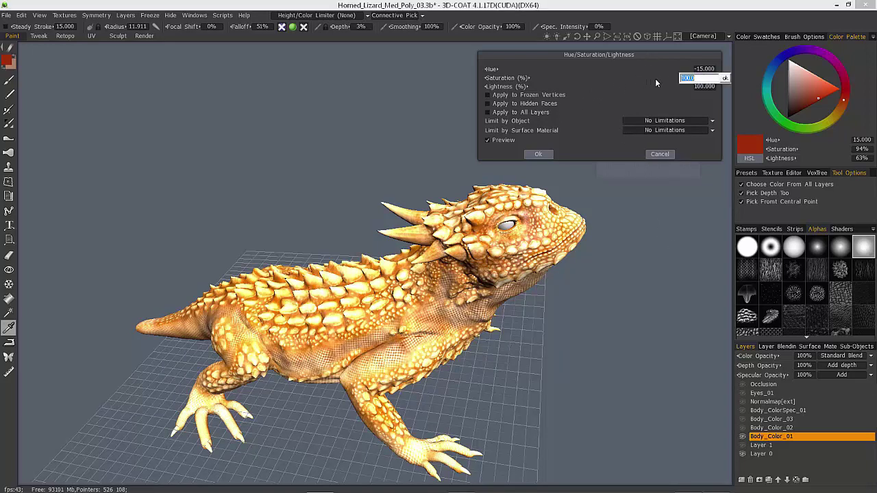
{"action": "type", "text": "120"}
{"action": "key", "text": "Return"}
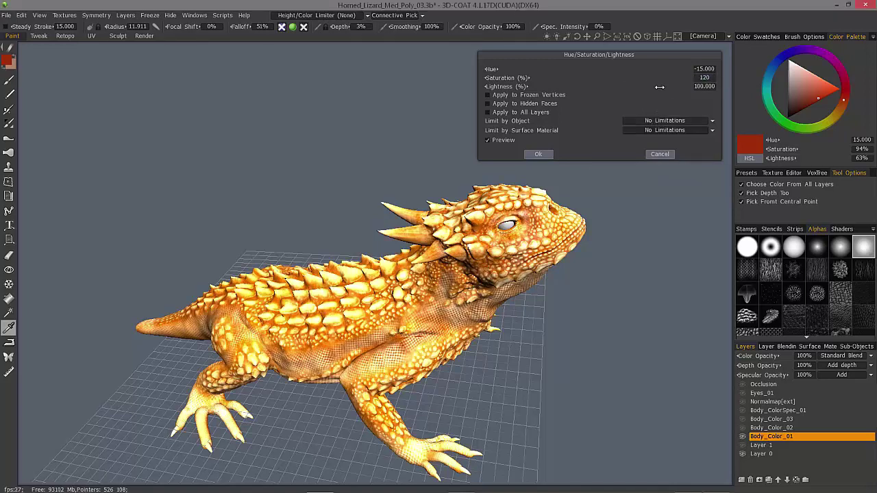
{"action": "left_click", "coordinate": [703, 86]}
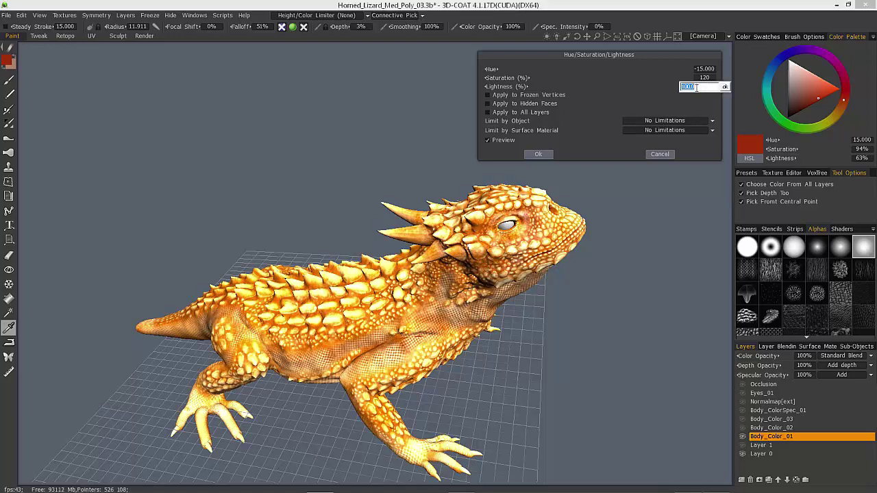
{"action": "type", "text": "90"}
{"action": "key", "text": "Return"}
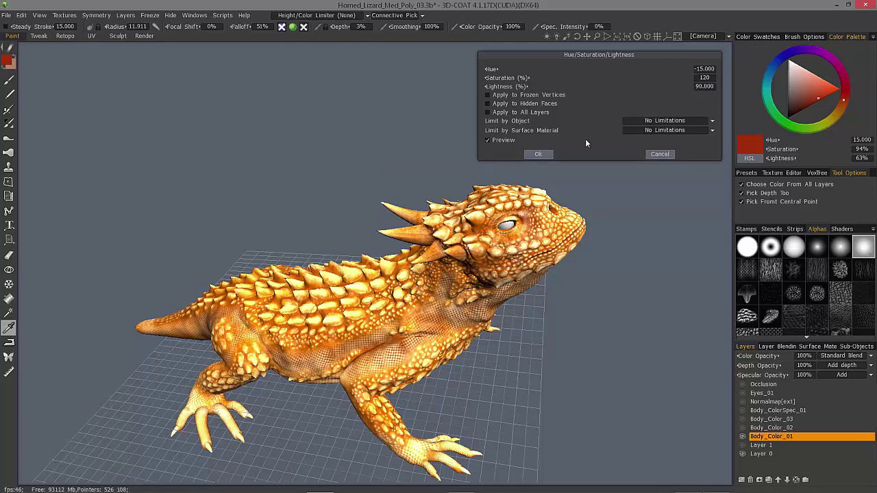
Check the object limitation choices and the surface materials list, and view the original color with the preview off.
{"action": "left_click", "coordinate": [660, 120]}
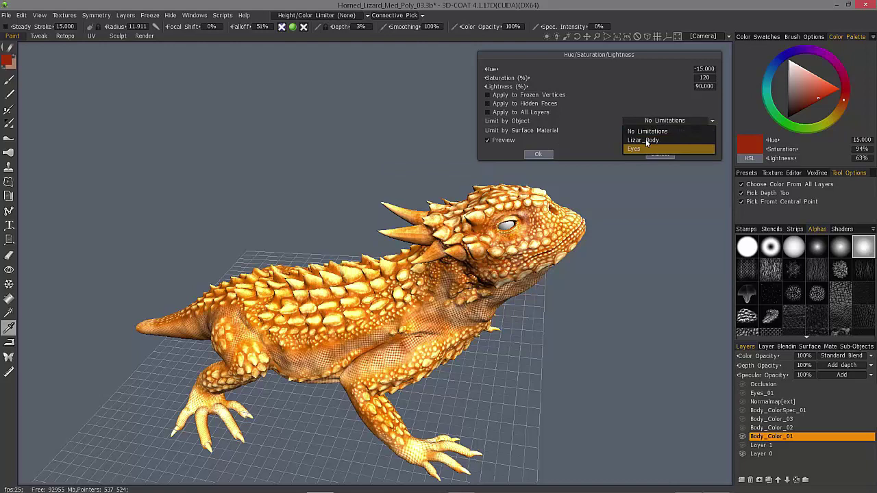
{"action": "left_click", "coordinate": [854, 347]}
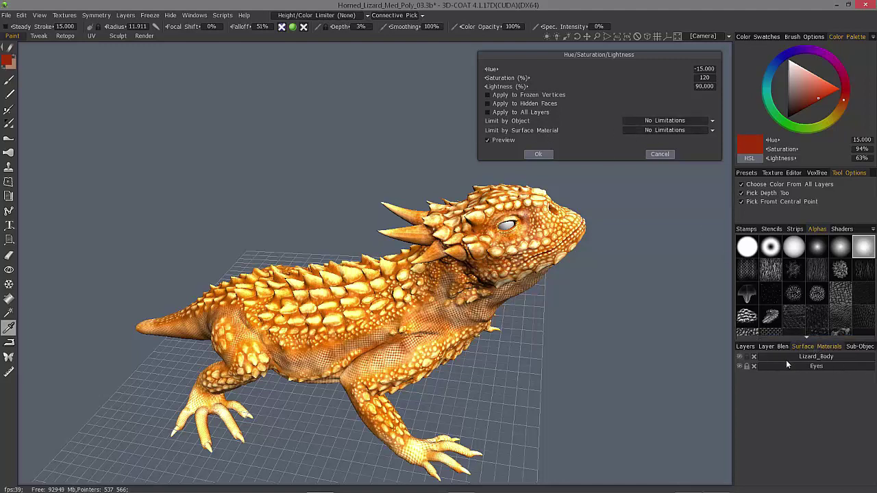
{"action": "left_click", "coordinate": [488, 140]}
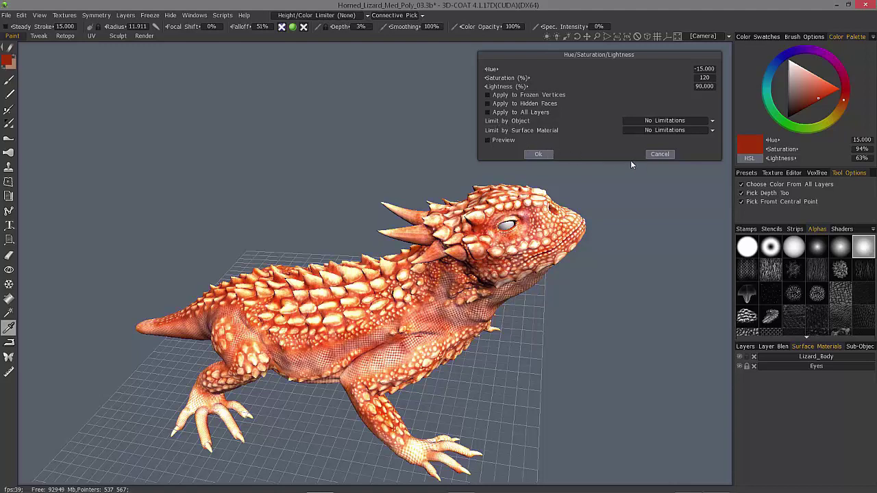
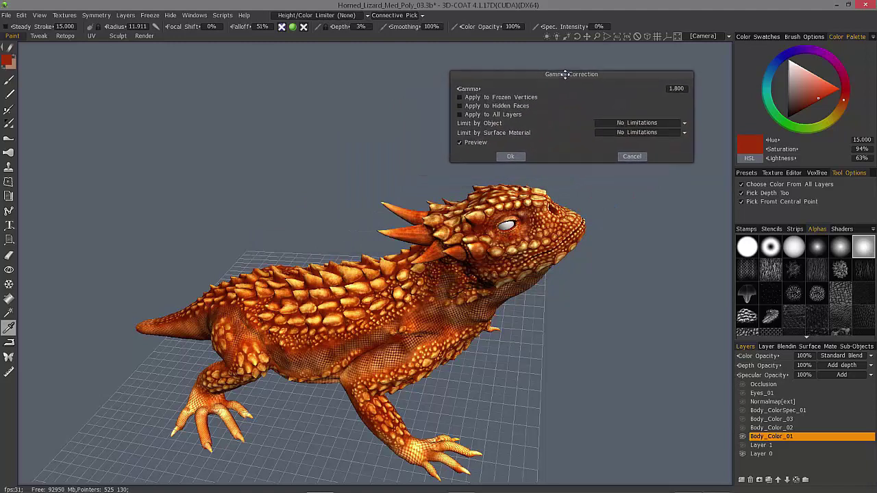
Reset the gamma correction on Body_Color_01 to 1, and try a gamma of 90.
{"action": "left_click", "coordinate": [695, 93]}
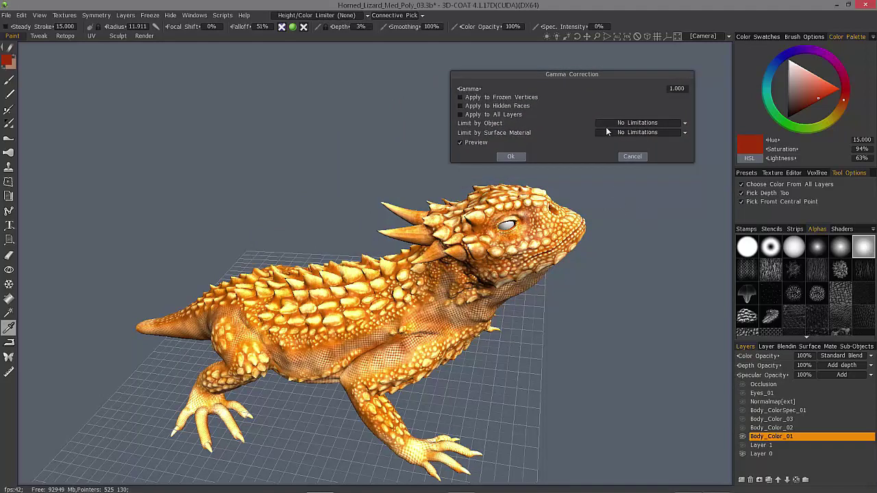
{"action": "left_click", "coordinate": [687, 89]}
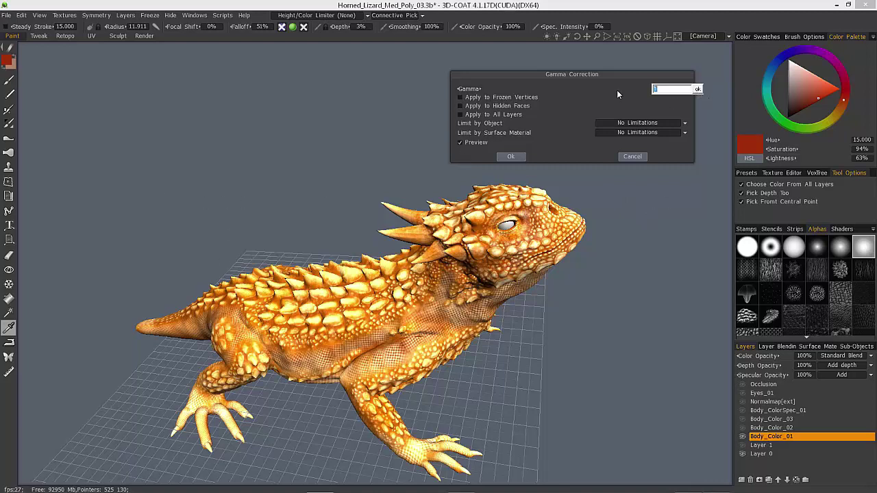
{"action": "type", "text": "90"}
{"action": "key", "text": "Return"}
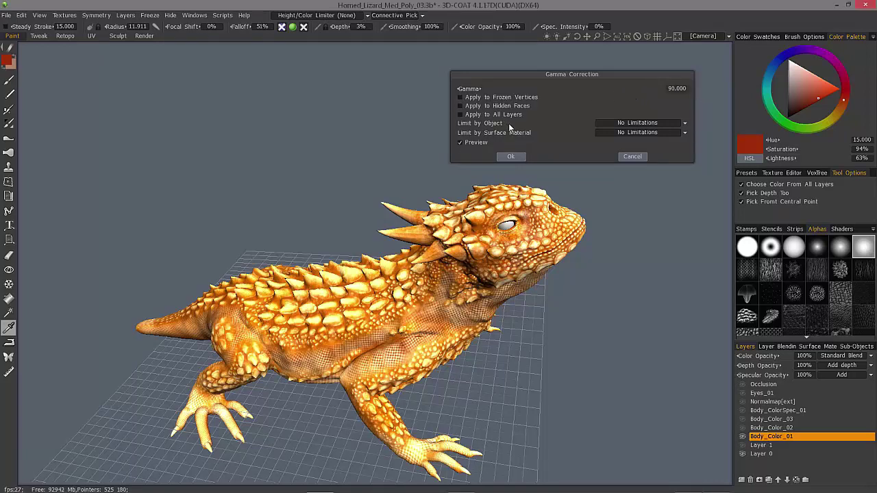
Try gamma values of 0.9 and 1.2 on the lizard's body color.
{"action": "left_click", "coordinate": [689, 90]}
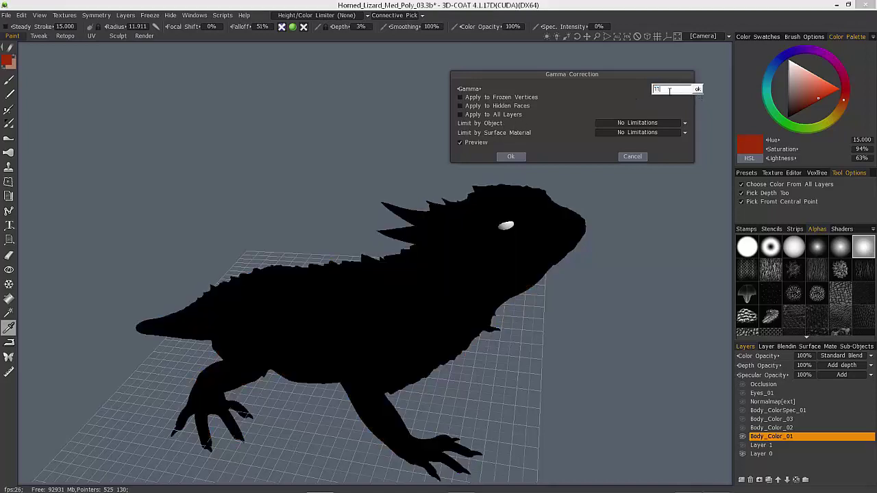
{"action": "key", "text": "Return"}
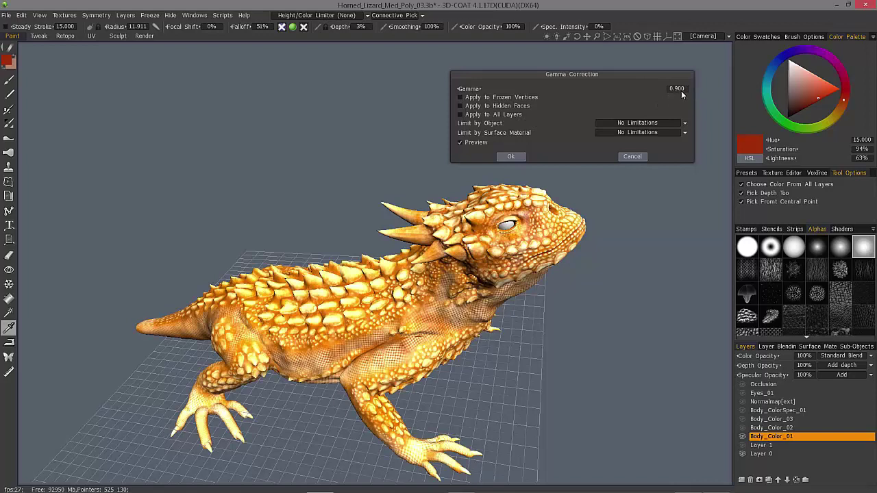
{"action": "left_click", "coordinate": [681, 89]}
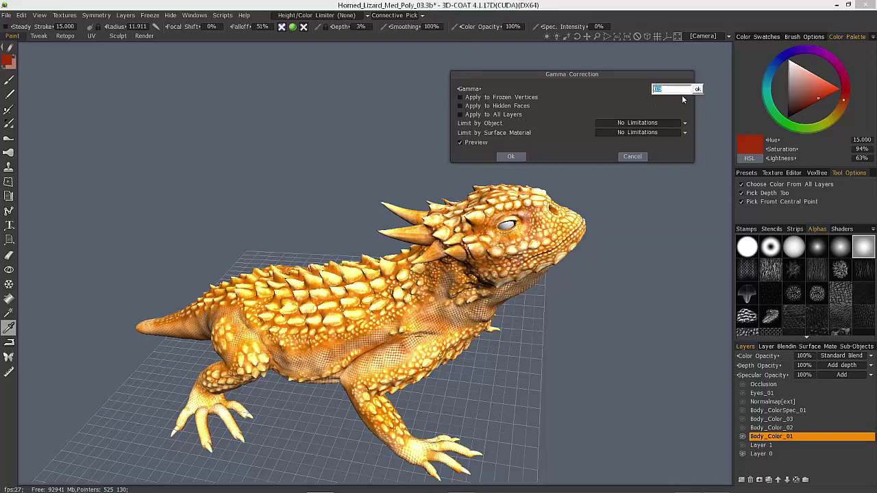
{"action": "left_click", "coordinate": [558, 120]}
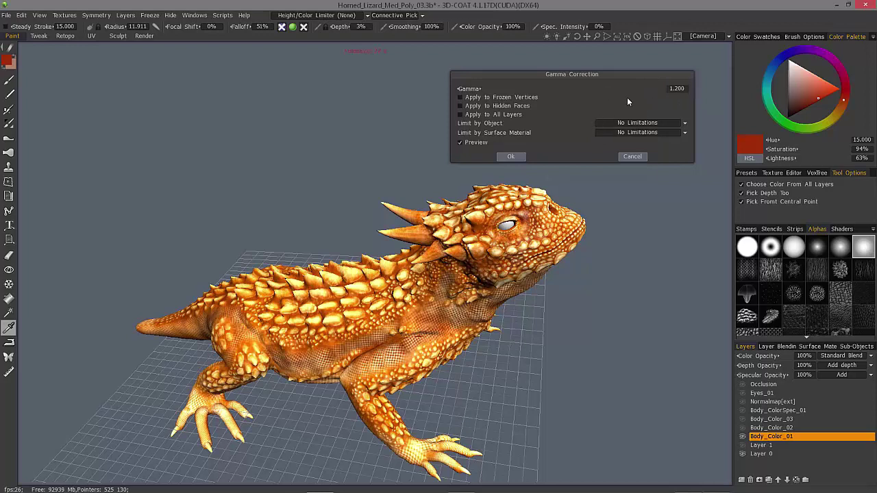
{"action": "left_click", "coordinate": [677, 88]}
{"action": "type", "text": "1.2"}
{"action": "key", "text": "Return"}
Set the gamma to 1.5 and apply the gamma correction to Body_Color_01.
{"action": "left_click", "coordinate": [676, 89]}
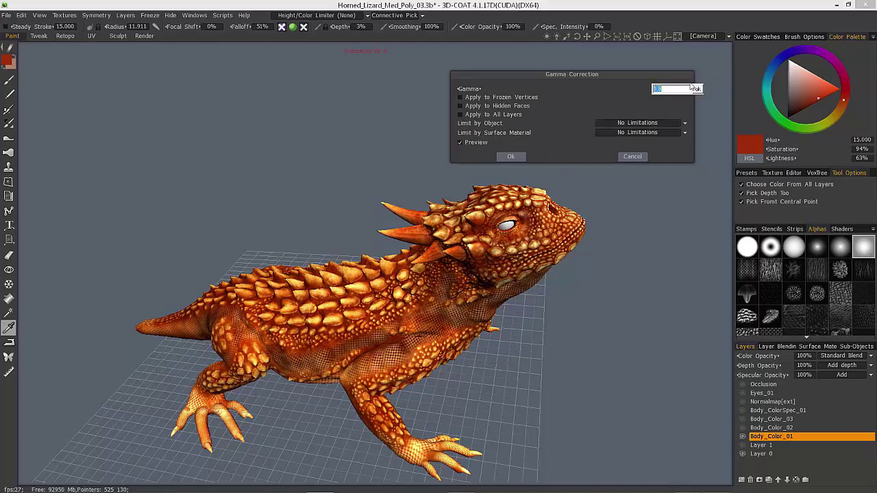
{"action": "type", "text": "1.5"}
{"action": "key", "text": "Return"}
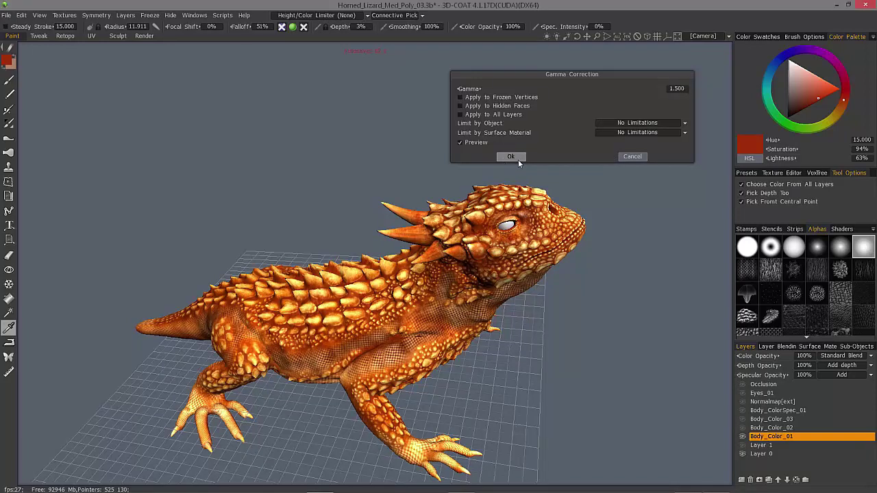
{"action": "left_click", "coordinate": [507, 156]}
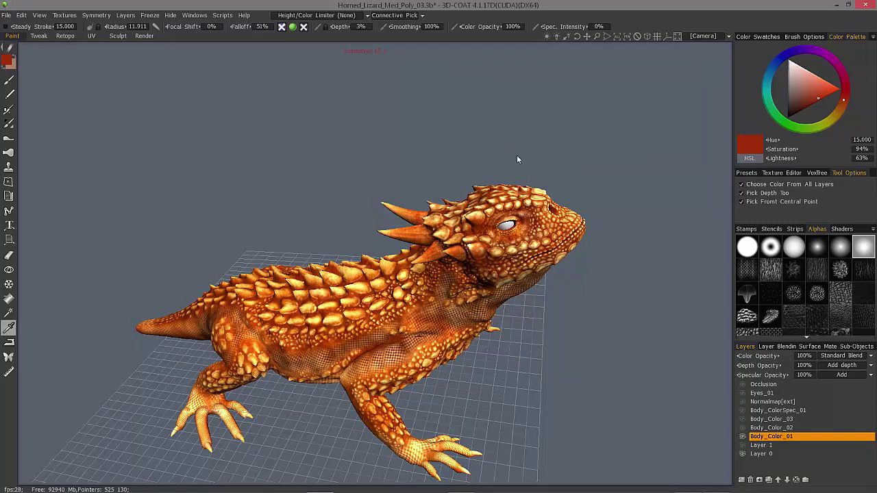
View the settings of the Brightness/Contrast adjustment and cancel it.
{"action": "left_click", "coordinate": [65, 16]}
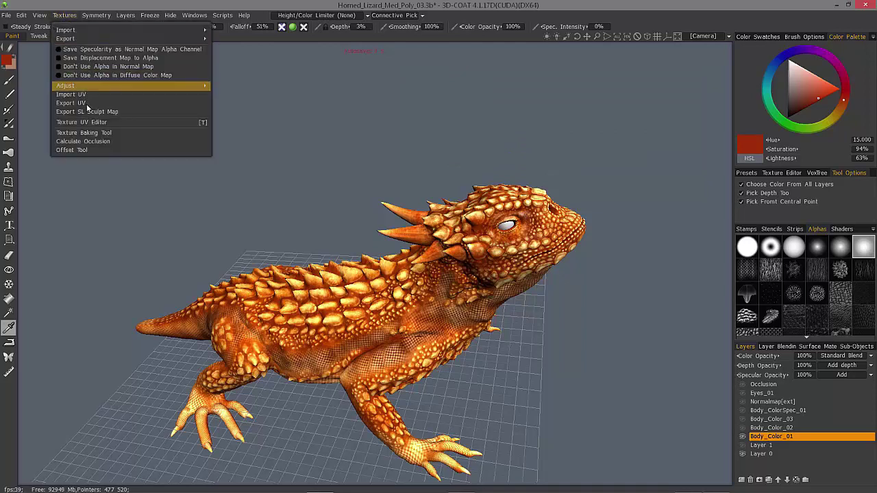
{"action": "mouse_move", "coordinate": [85, 87]}
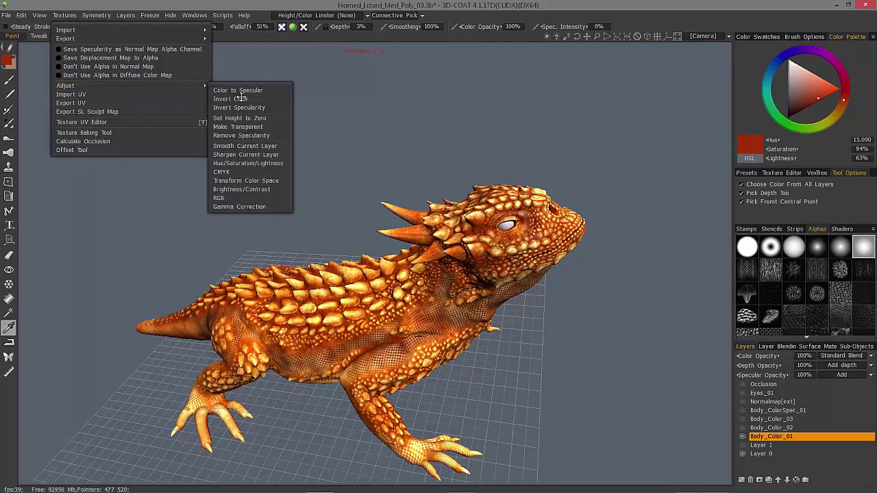
{"action": "left_click", "coordinate": [241, 190]}
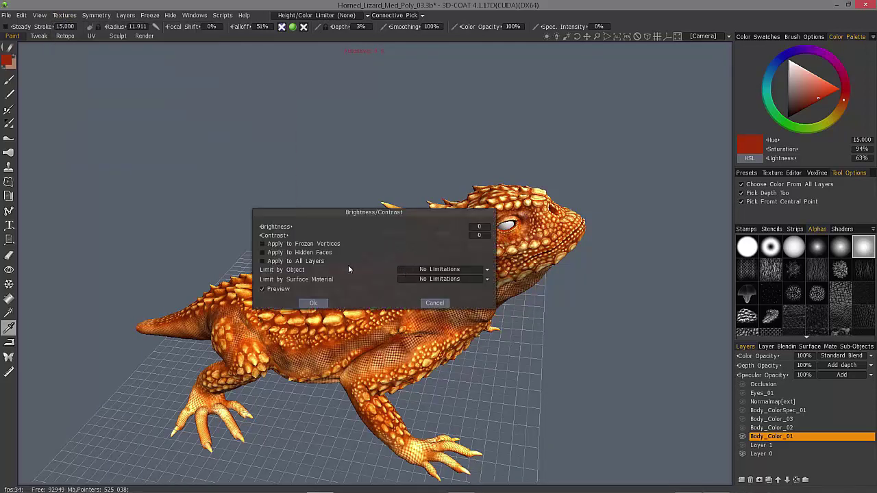
{"action": "left_click", "coordinate": [434, 303]}
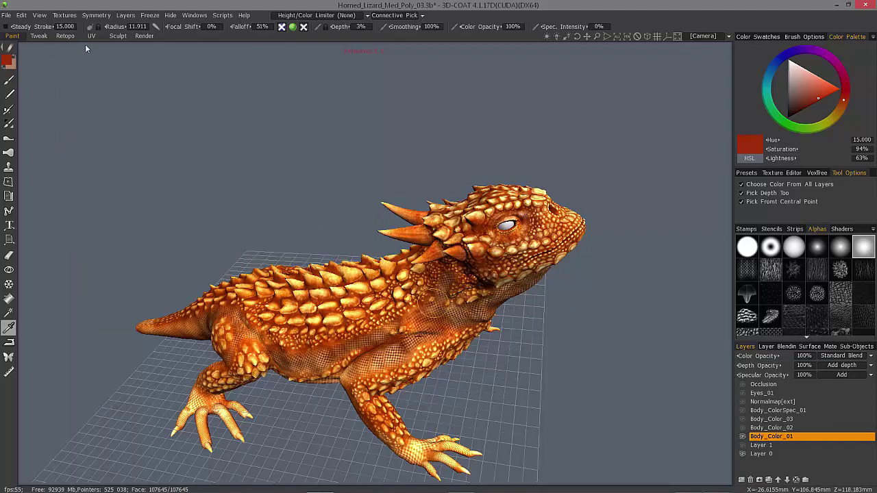
Try a CMYK adjustment with black at 100% on Body_Color_01, and cancel it.
{"action": "left_click", "coordinate": [64, 15]}
{"action": "left_click", "coordinate": [202, 110]}
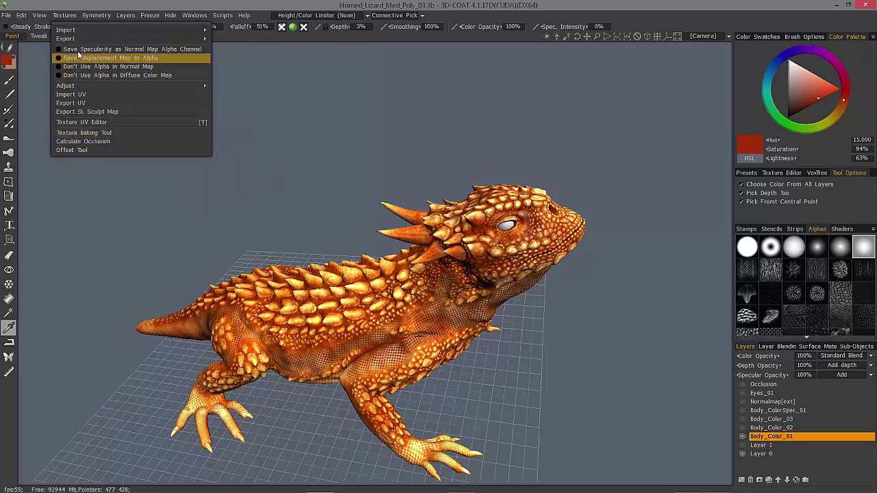
{"action": "mouse_move", "coordinate": [81, 87]}
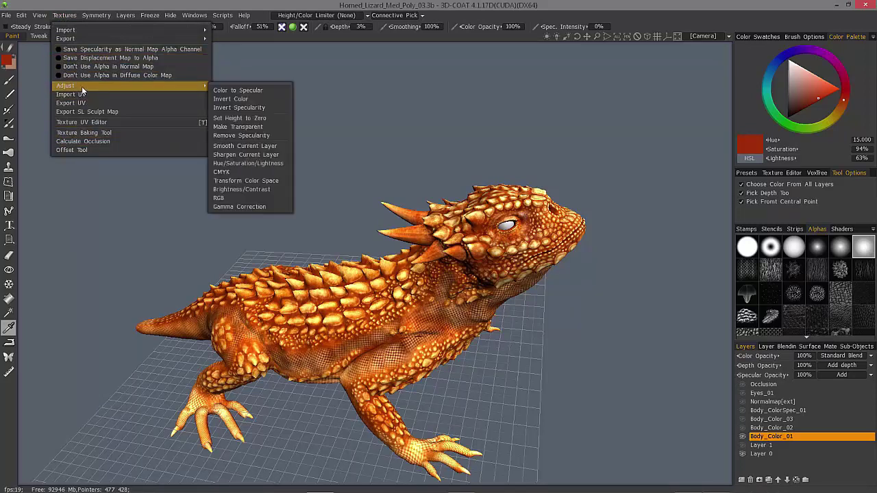
{"action": "left_click", "coordinate": [221, 172]}
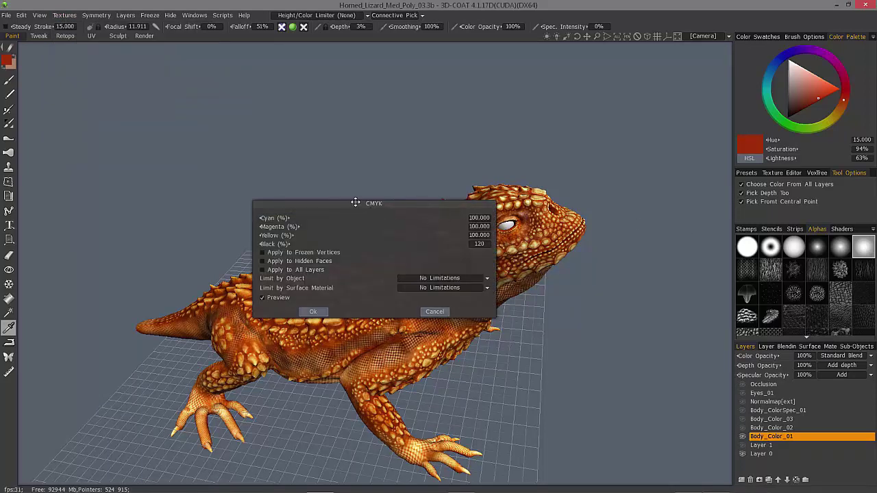
{"action": "left_click", "coordinate": [479, 246]}
{"action": "type", "text": "1"}
{"action": "key", "text": "Return"}
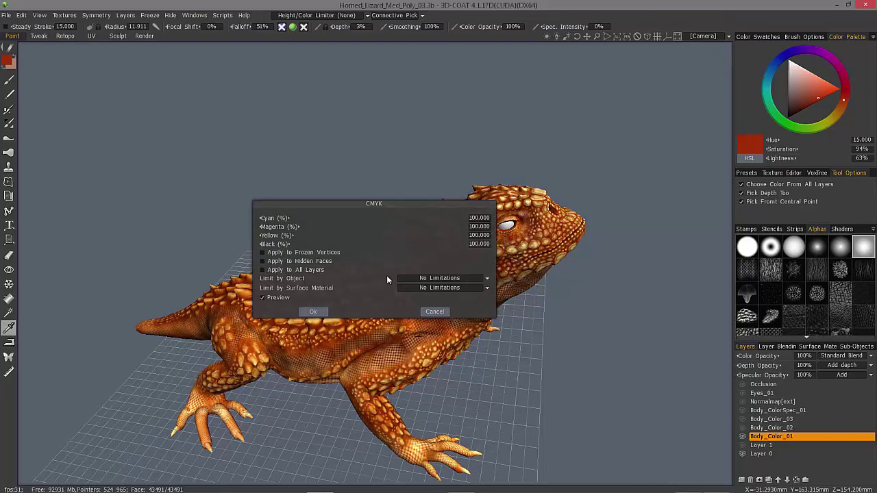
{"action": "left_click_drag", "start_coordinate": [374, 203], "coordinate": [210, 76]}
{"action": "left_click", "coordinate": [274, 178]}
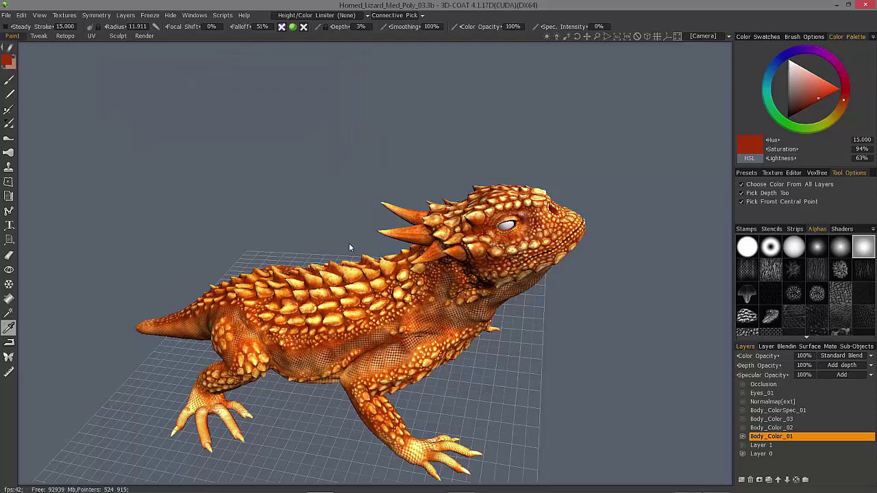
View the settings of the RGB adjustment for Body_Color_01 and cancel it.
{"action": "left_click", "coordinate": [64, 15]}
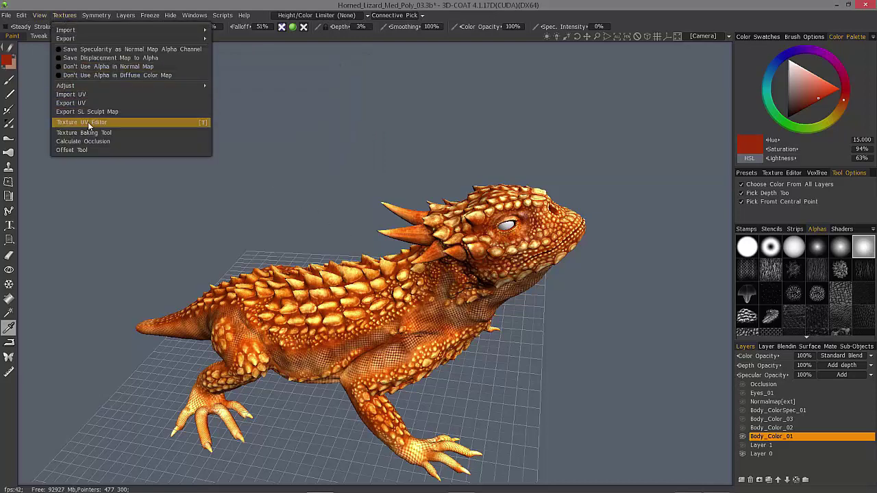
{"action": "mouse_move", "coordinate": [69, 85]}
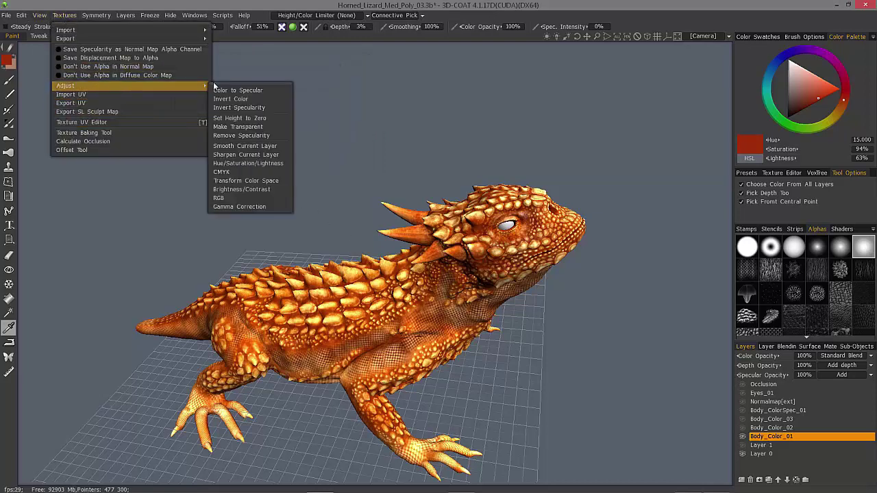
{"action": "left_click", "coordinate": [230, 201]}
{"action": "left_click", "coordinate": [434, 307]}
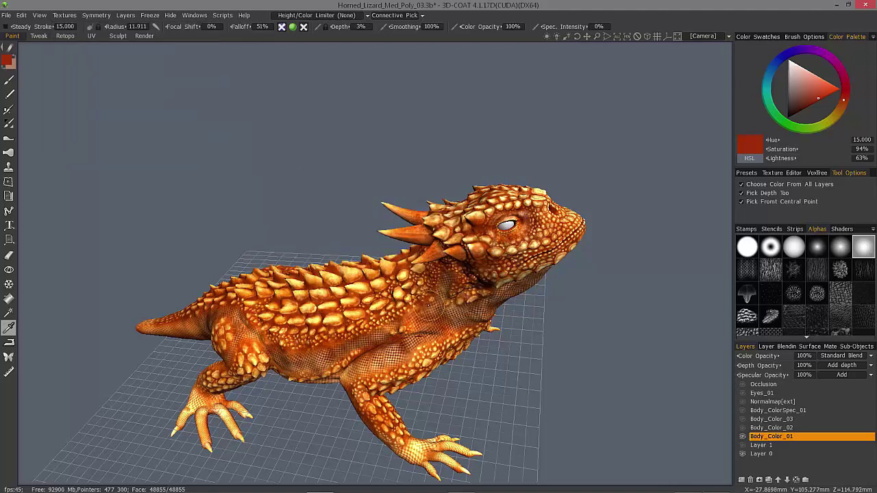
View the settings of the Transform Color Space adjustment for Body_Color_01 and cancel it.
{"action": "left_click", "coordinate": [67, 16]}
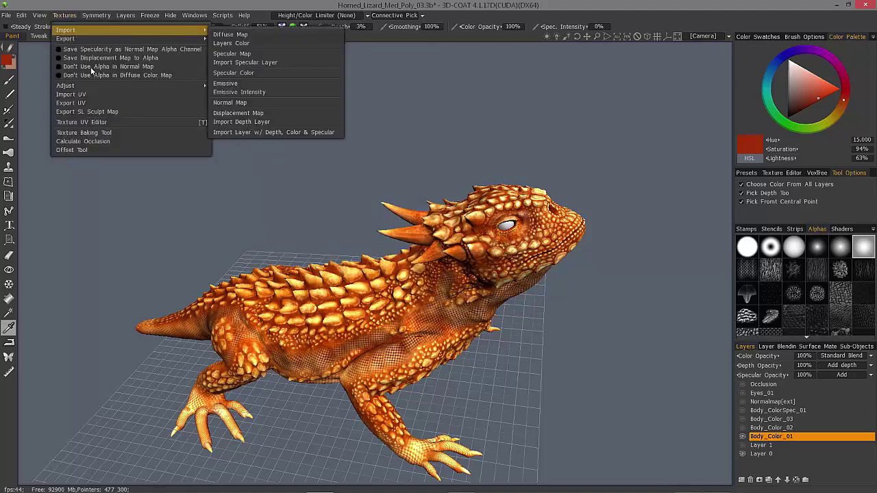
{"action": "mouse_move", "coordinate": [88, 86]}
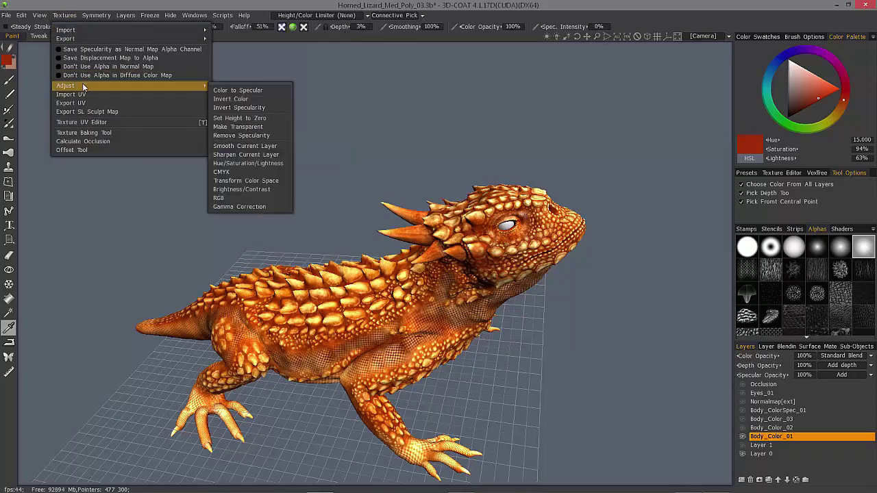
{"action": "left_click", "coordinate": [249, 184]}
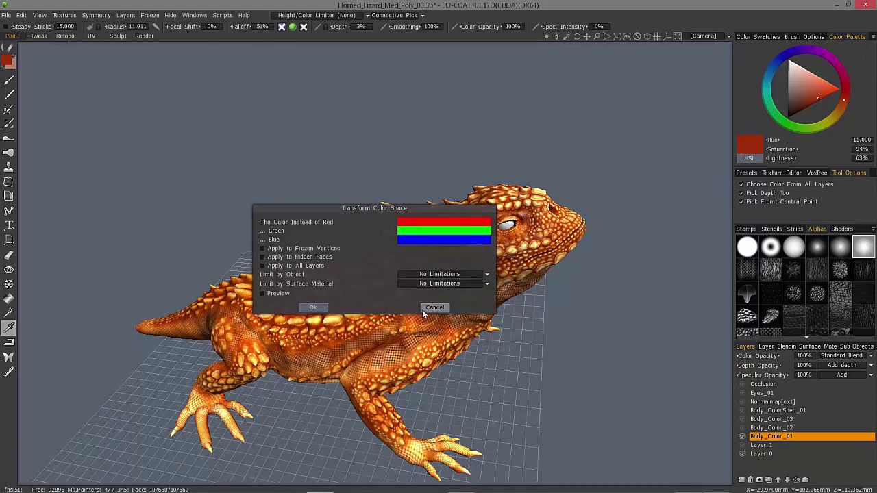
{"action": "left_click", "coordinate": [430, 308]}
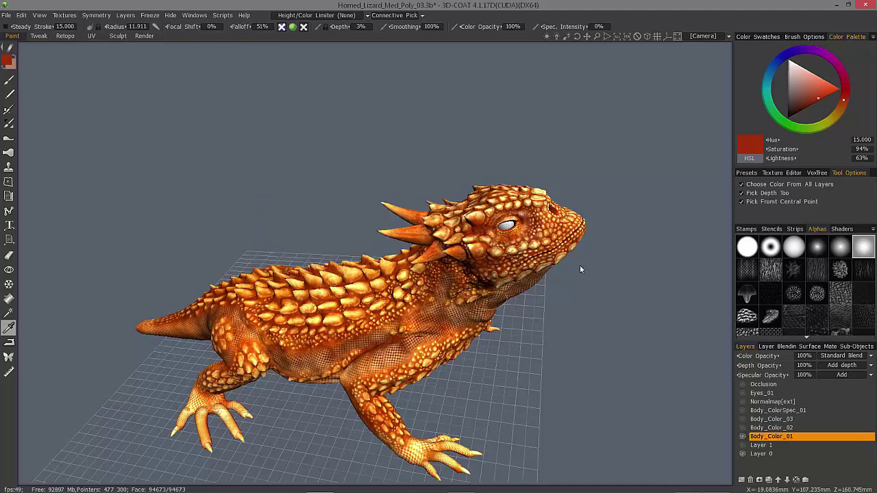
Turn on the visibility of all the hidden paint layers to show the lizard's full texture.
{"action": "left_click", "coordinate": [727, 437]}
{"action": "left_click_drag", "start_coordinate": [639, 354], "coordinate": [665, 364]}
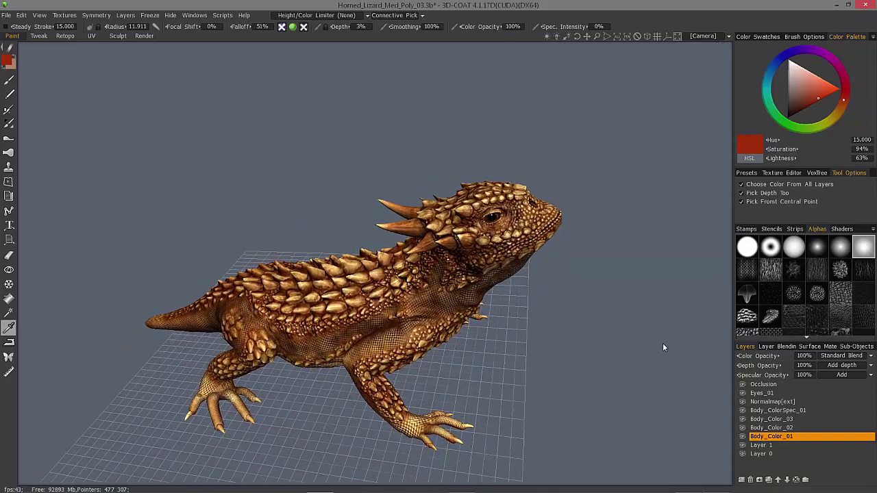